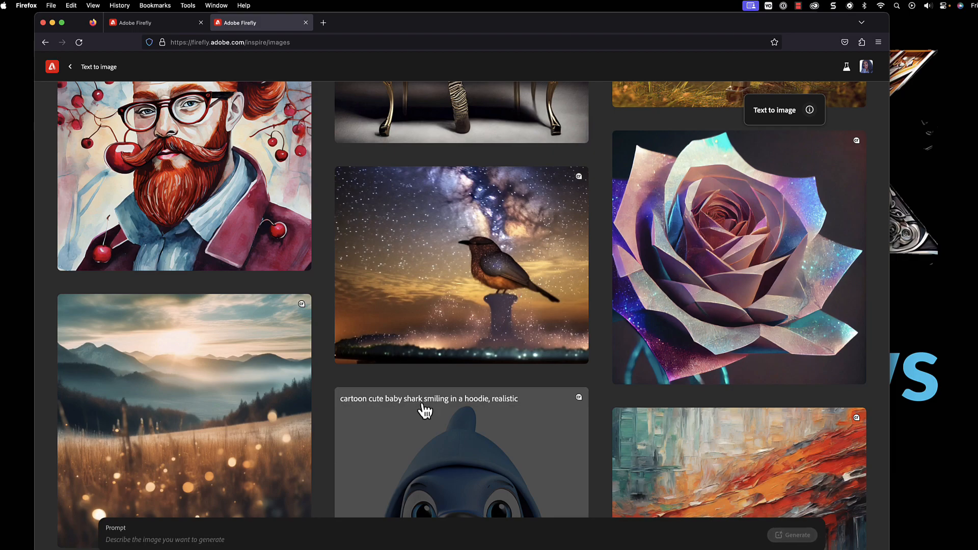
scroll(467, 418, "down", 15)
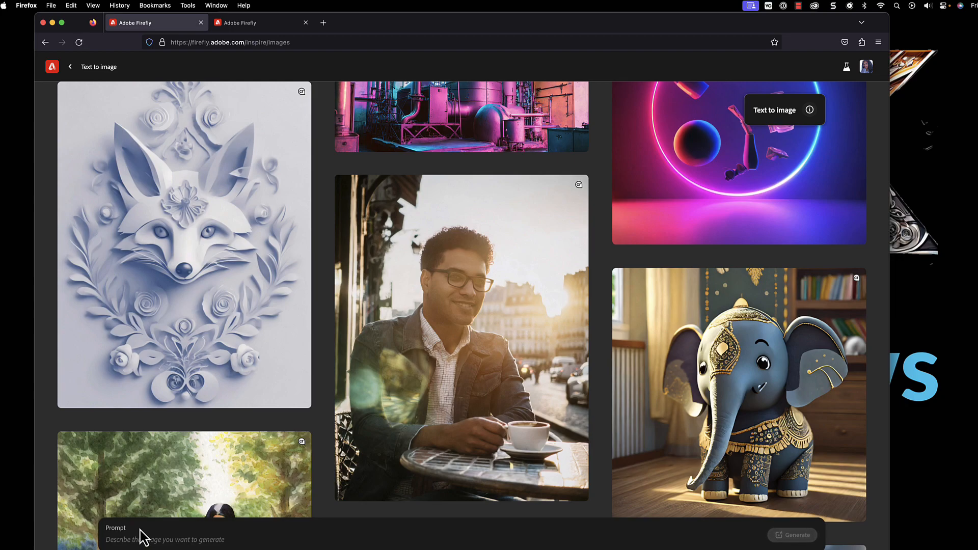
- Generate images from the prompt "white peacock facing camera with feathers spread"
type("white peacock facing camera with feathers spread")
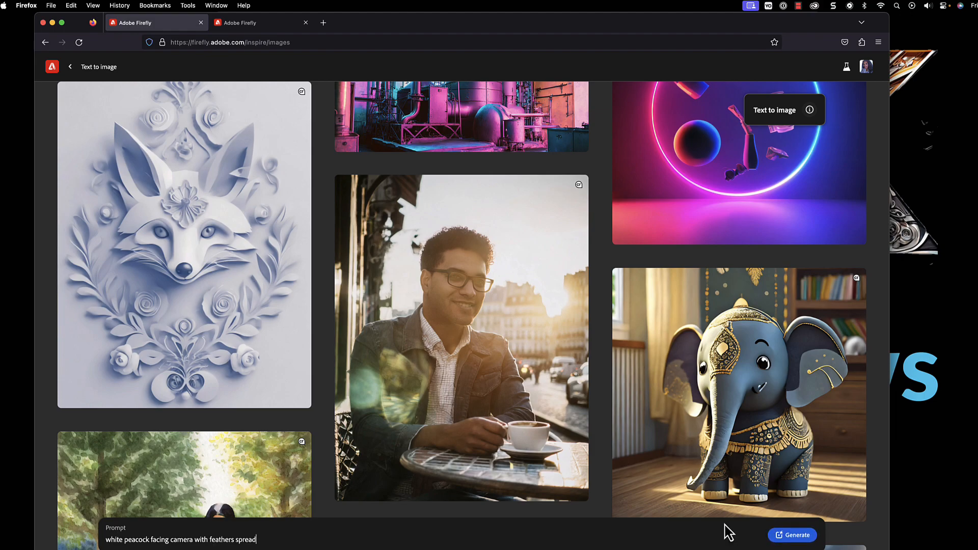
key("Return")
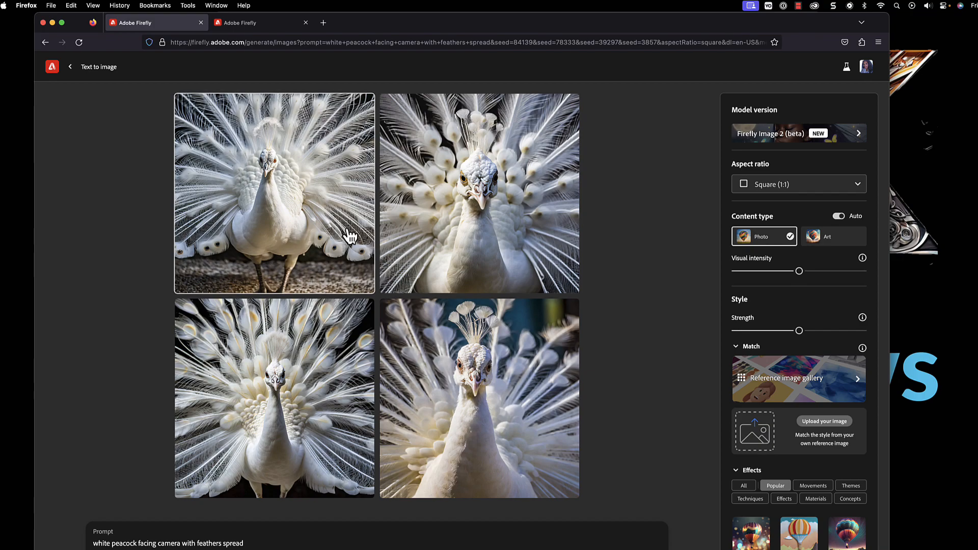
- View the generated white peacock images enlarged one after another and close the preview
left_click(258, 204)
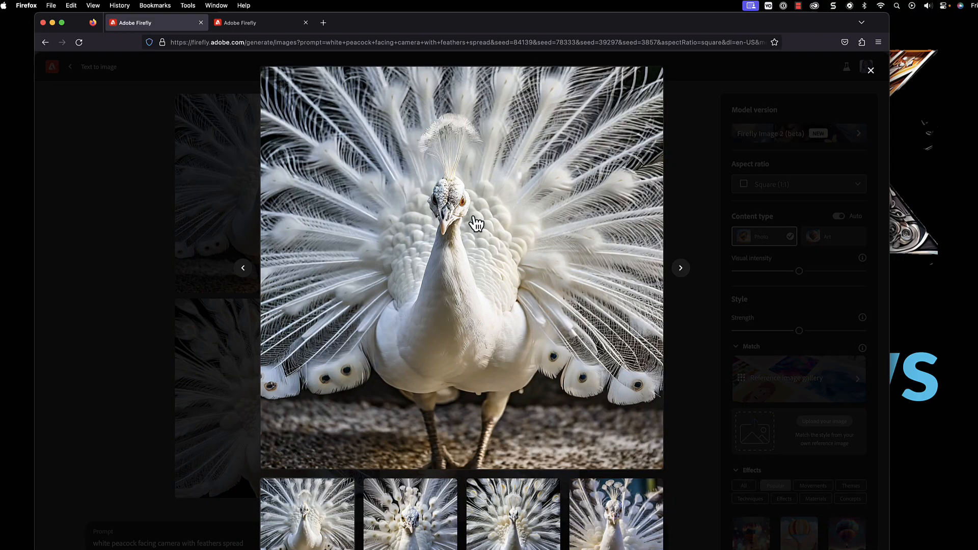
left_click(678, 274)
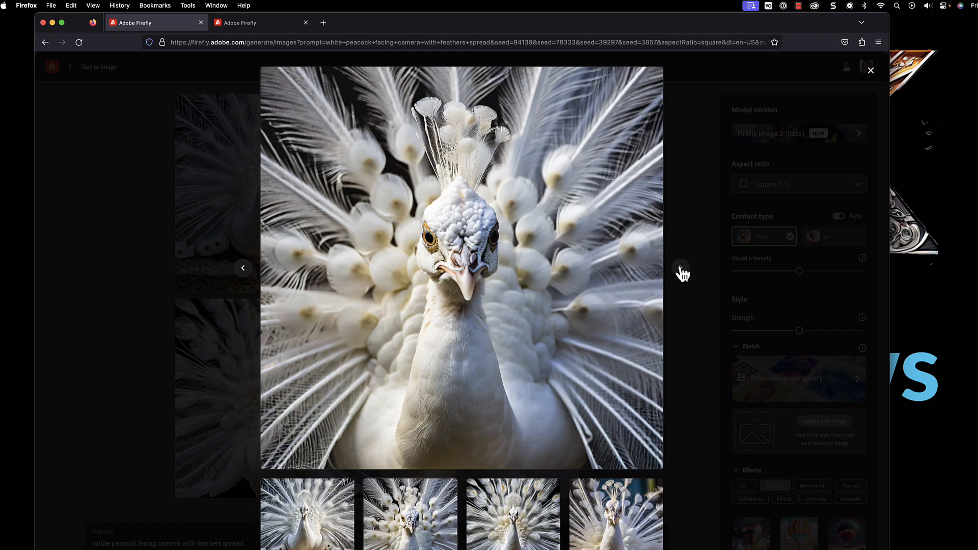
left_click(681, 272)
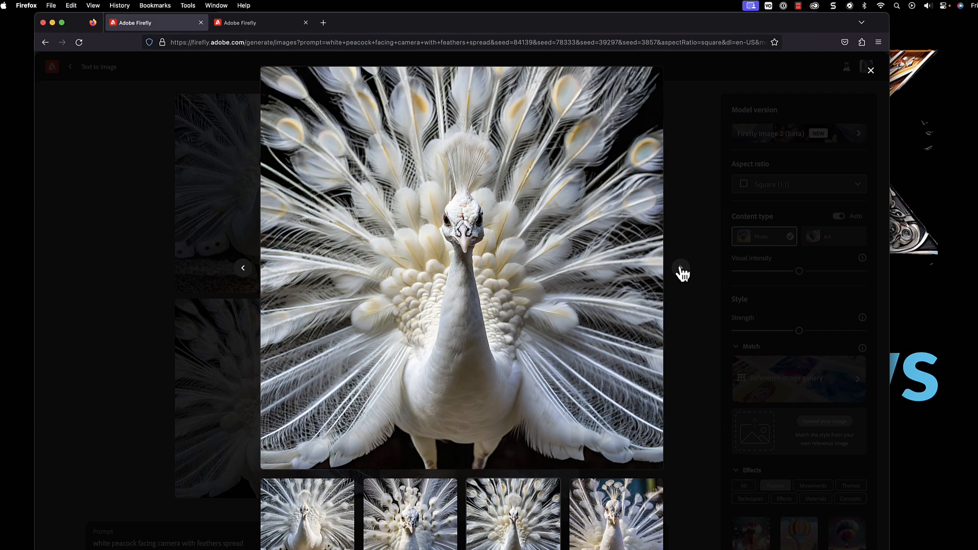
left_click(681, 270)
left_click(680, 272)
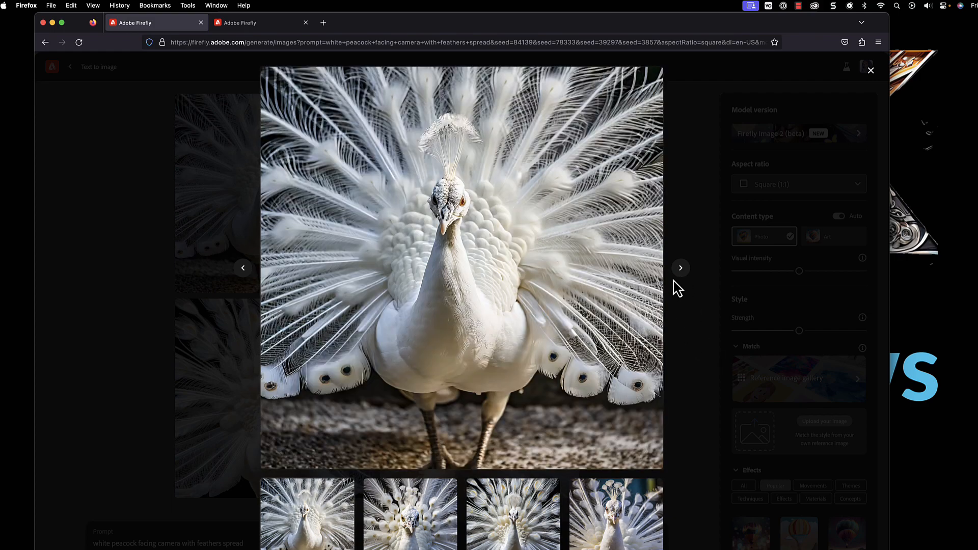
left_click(682, 272)
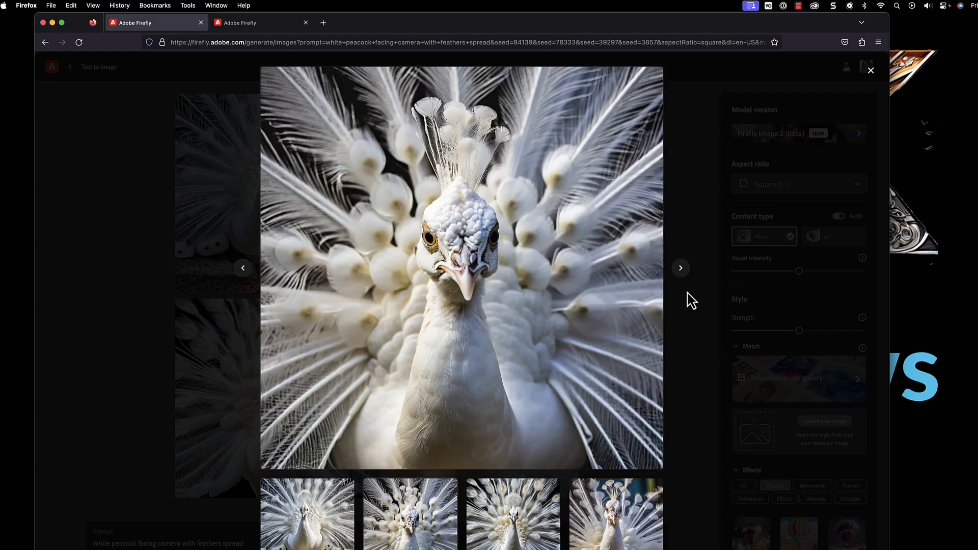
left_click(715, 357)
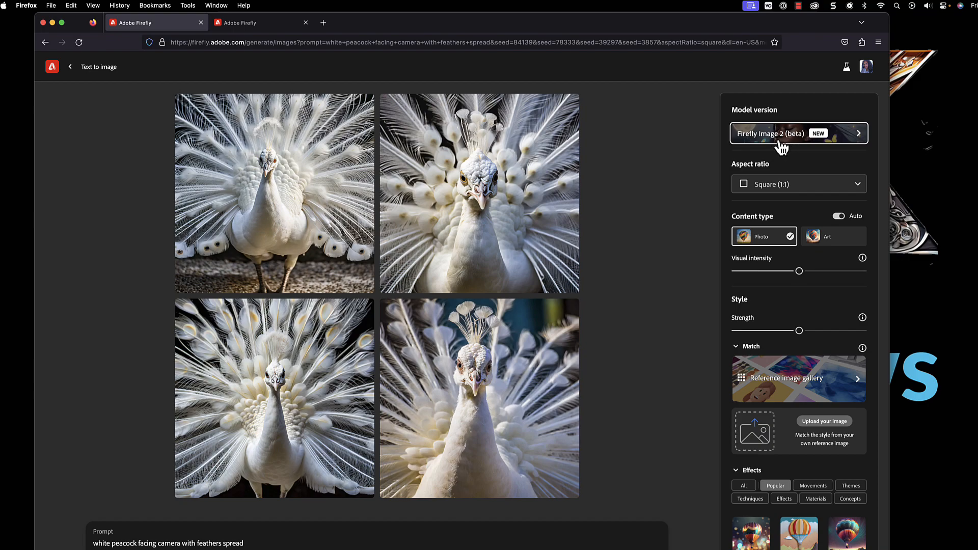
- Set the aspect ratio to Landscape (4:3) and raise both the visual intensity and the style strength to maximum
left_click(841, 192)
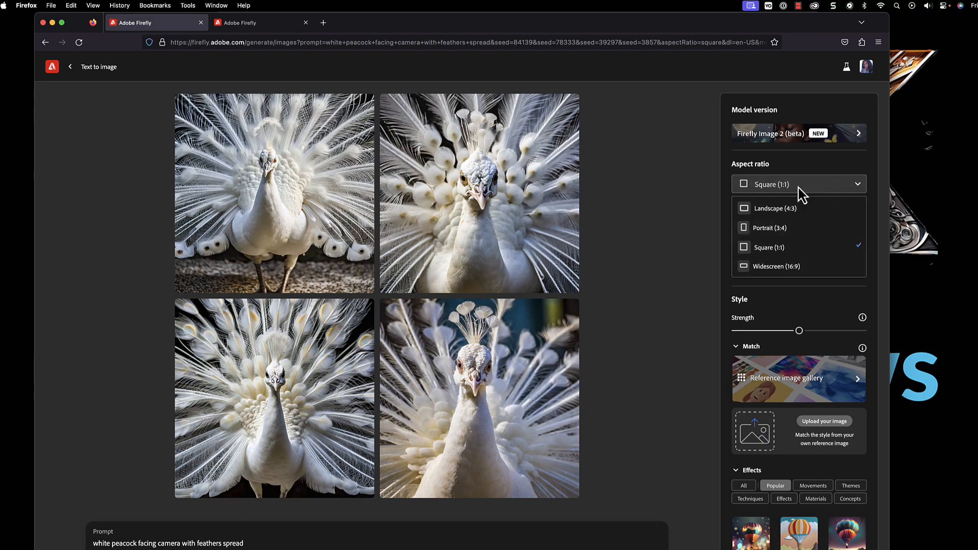
left_click(778, 213)
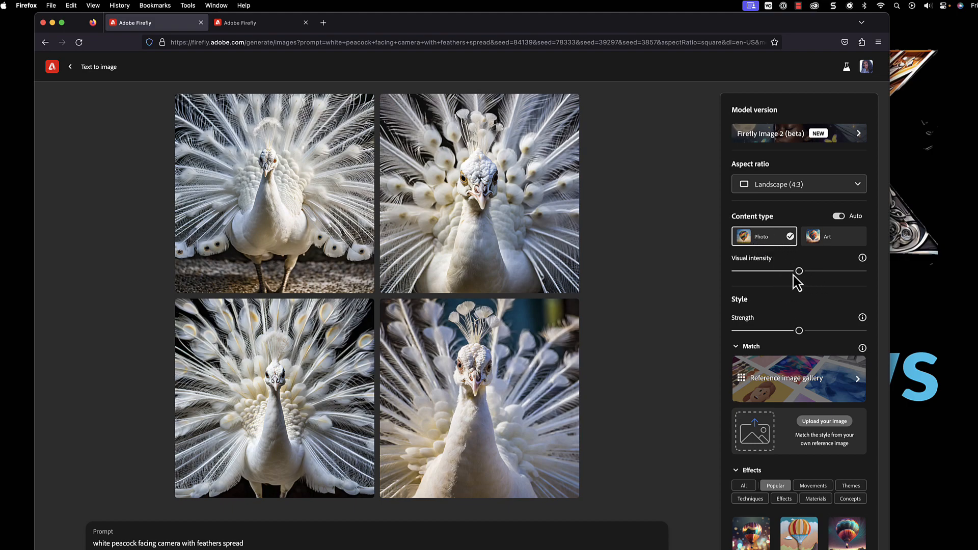
left_click_drag(805, 273, 868, 273)
left_click_drag(798, 331, 863, 331)
- Apply the Hyper realistic effect and set the color and tone to Golden
scroll(827, 355, "down", 5)
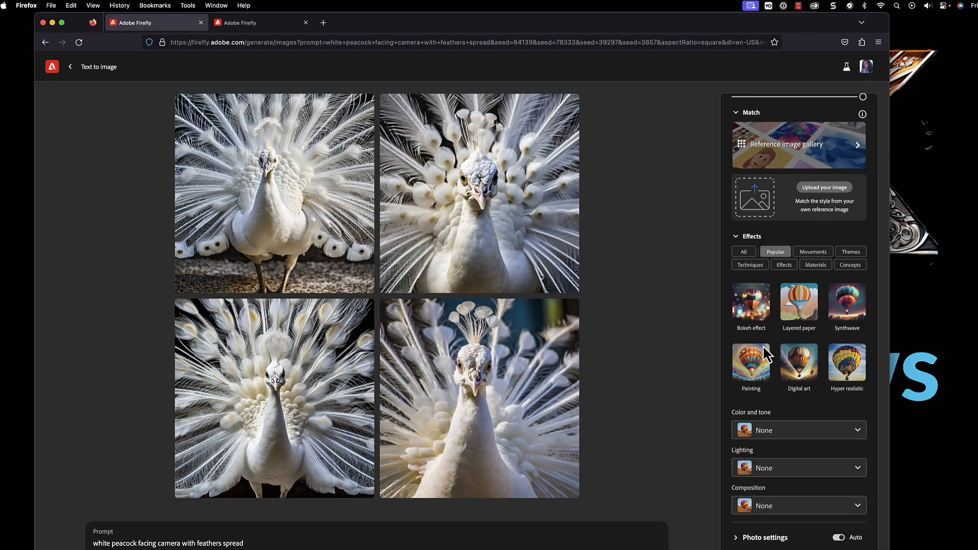
left_click(850, 375)
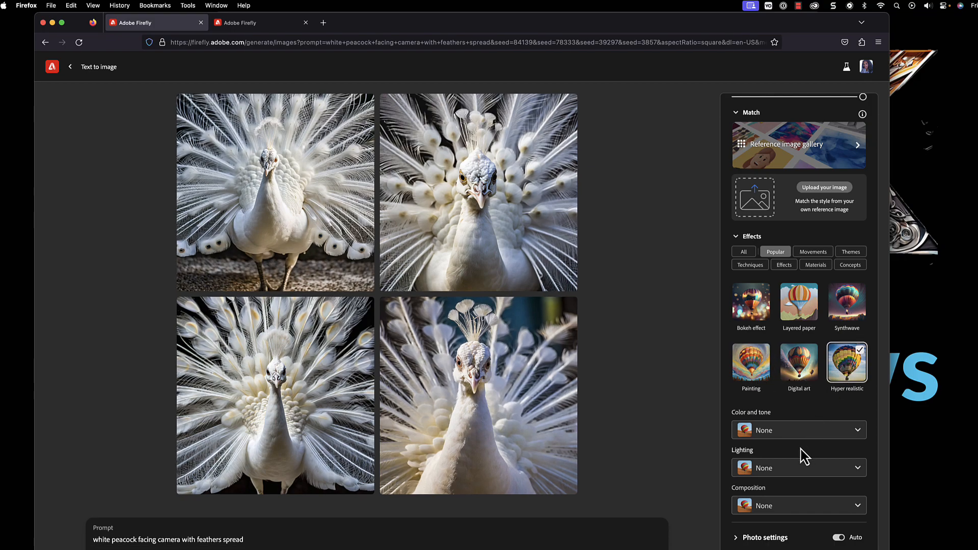
left_click(802, 433)
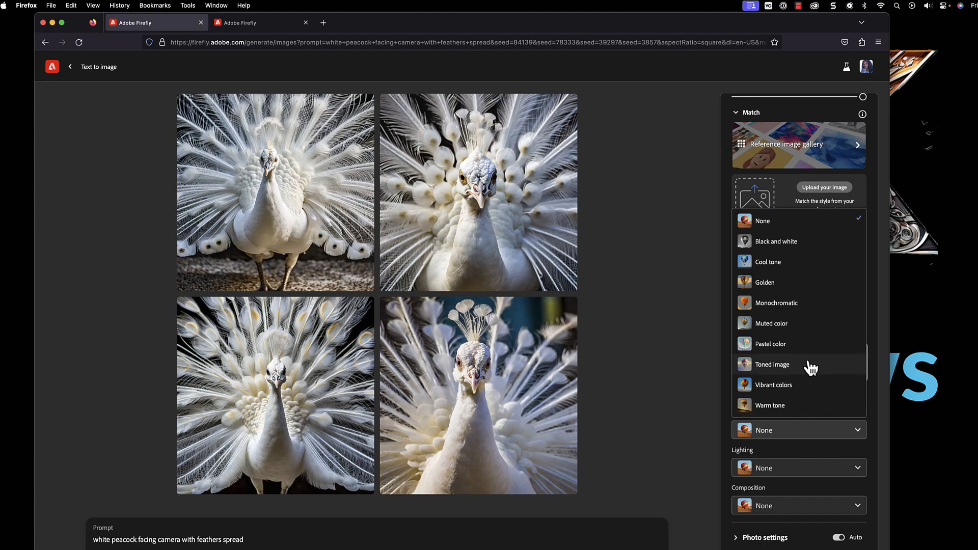
left_click(779, 288)
- Set the lighting to Surreal lighting and the composition to Macrophotography
scroll(796, 430, "down", 1)
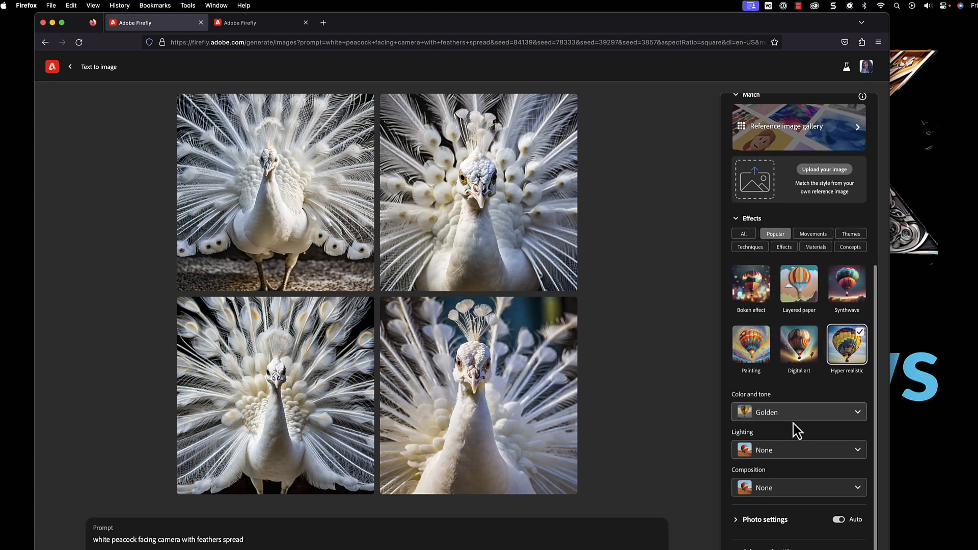
left_click(844, 460)
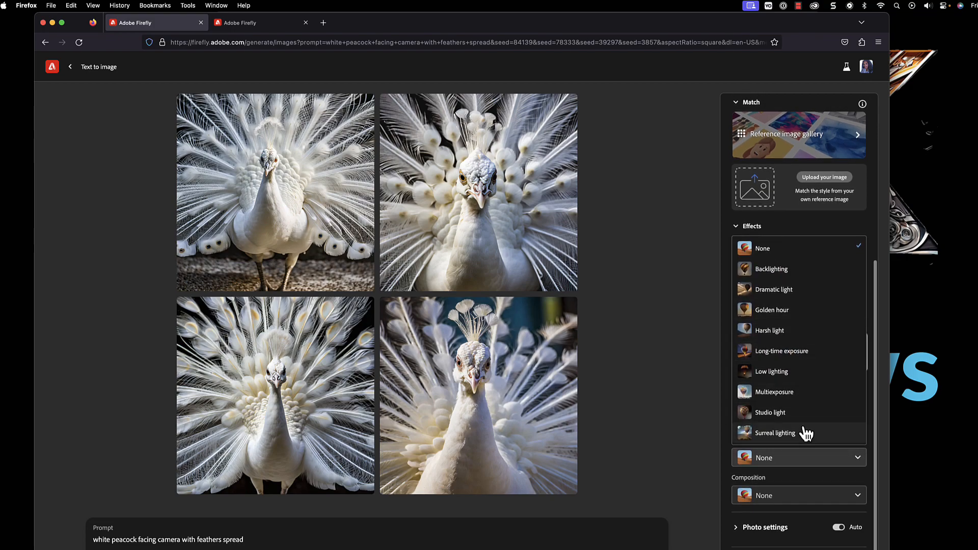
left_click(780, 434)
scroll(810, 474, "down", 1)
left_click(829, 492)
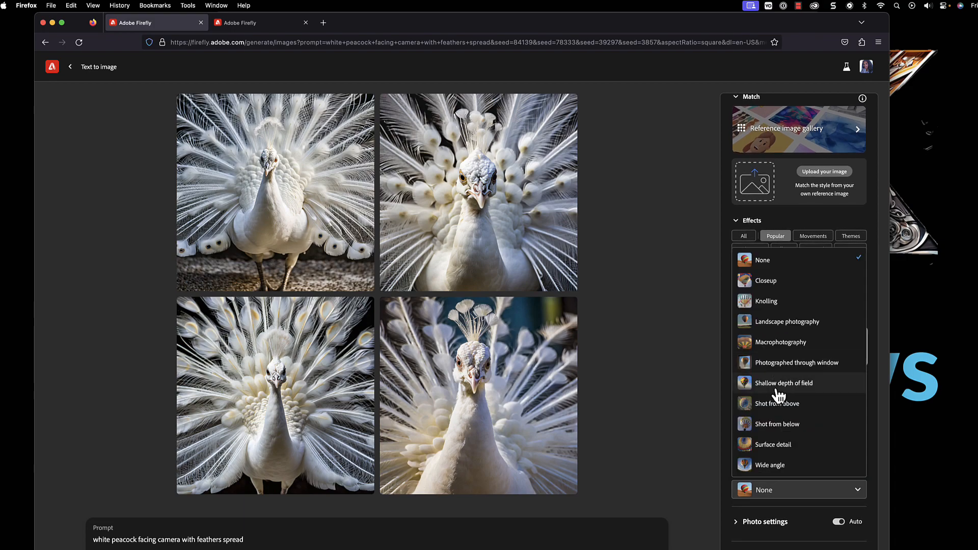
left_click(791, 344)
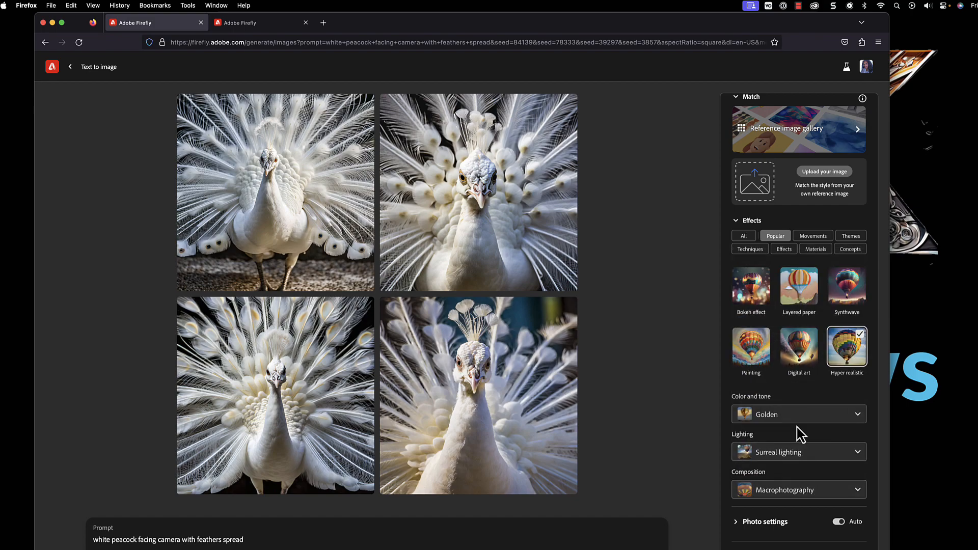
- Set the photo field of view to 100mm and the aperture to f/2.8, and generate the peacock images with these settings
left_click(737, 522)
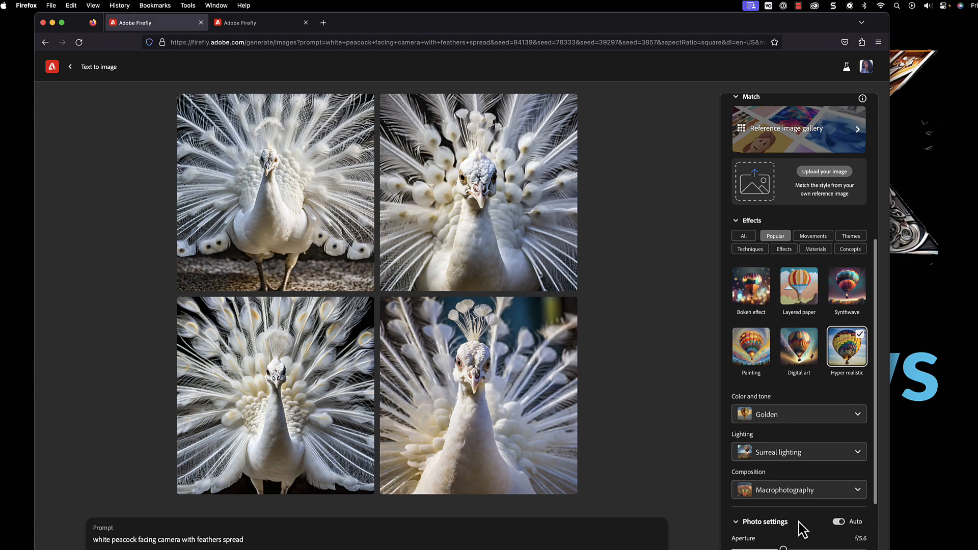
scroll(803, 529, "down", 3)
mouse_move(830, 438)
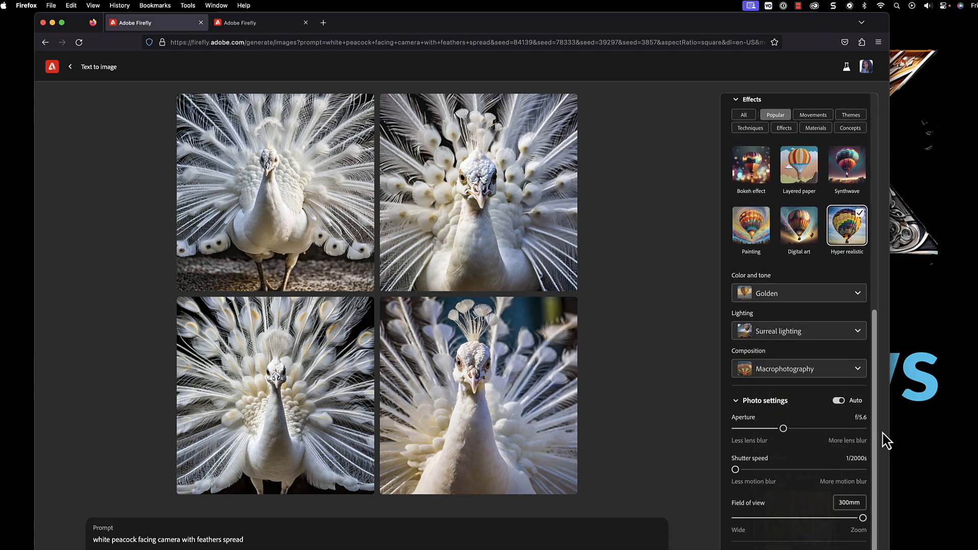
mouse_move(731, 476)
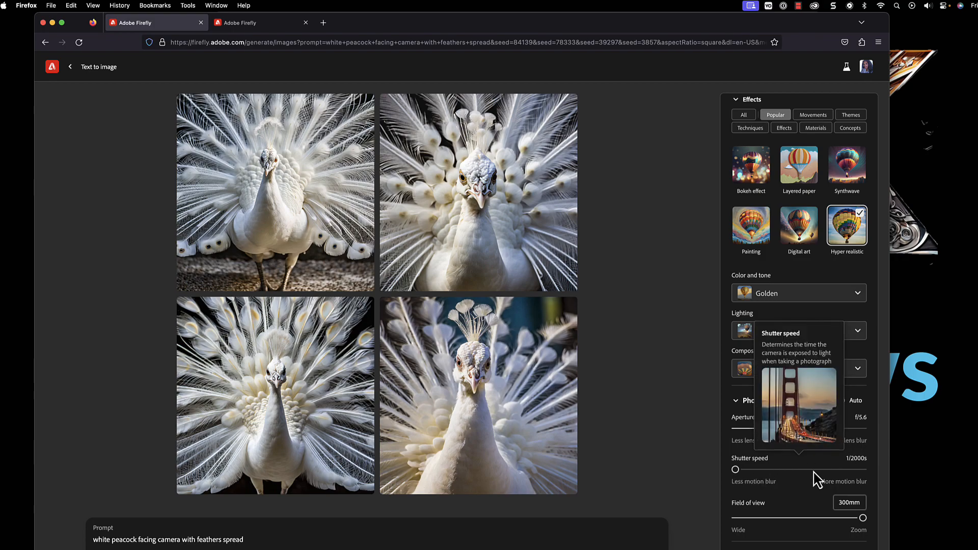
mouse_move(836, 530)
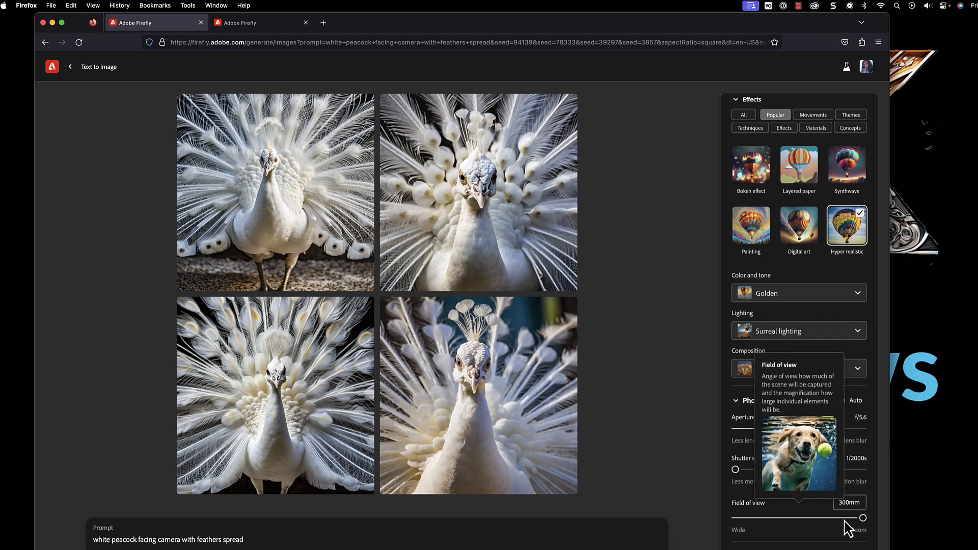
left_click_drag(862, 517, 831, 519)
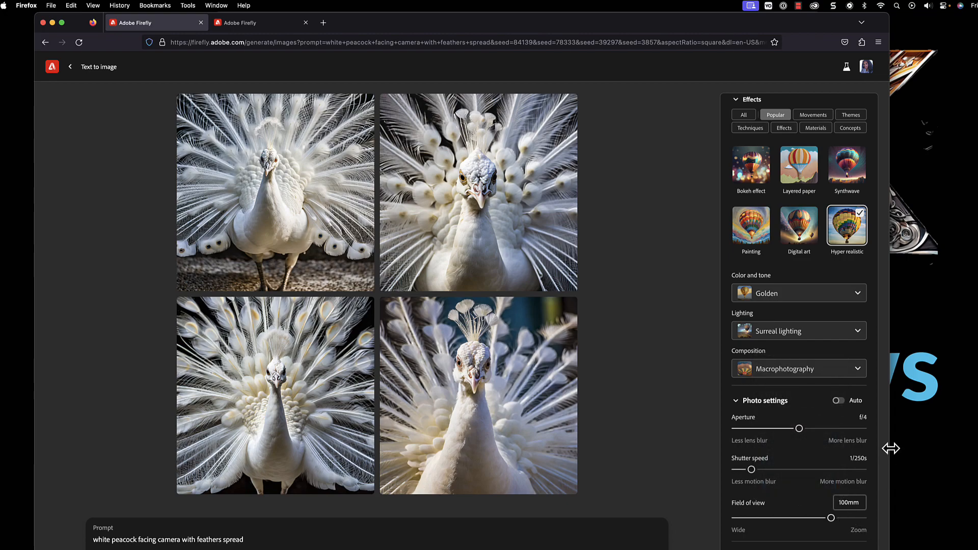
left_click_drag(803, 432, 818, 430)
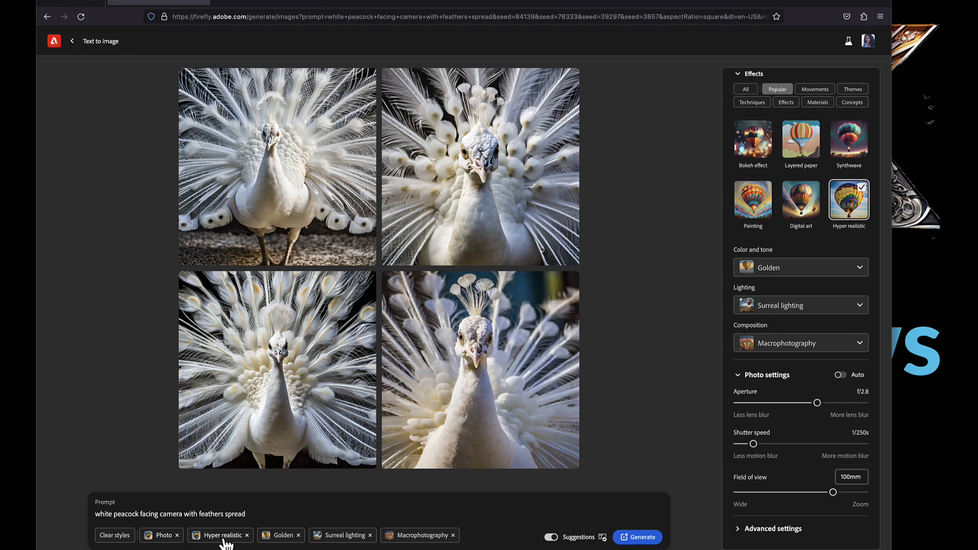
left_click(638, 537)
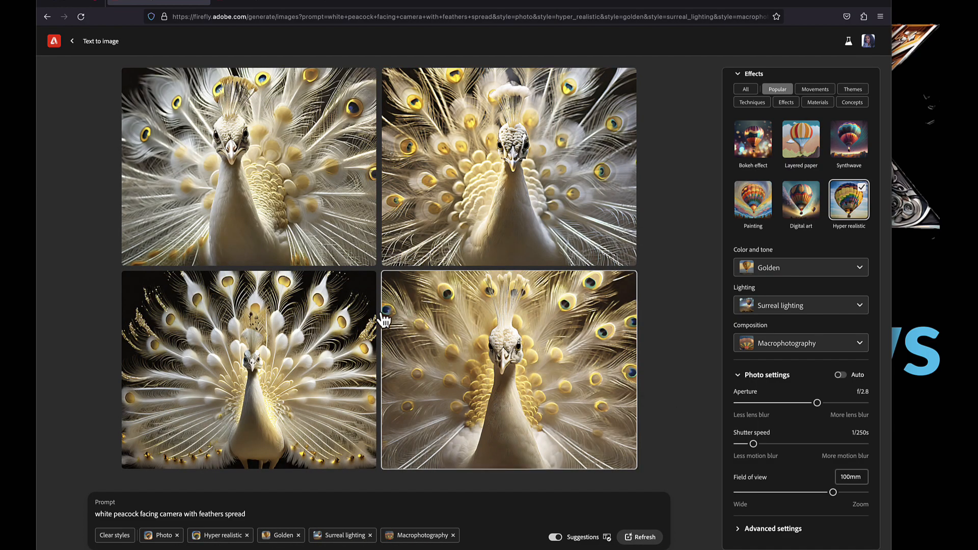
- View the newly generated golden peacock images enlarged one after another
mouse_move(276, 204)
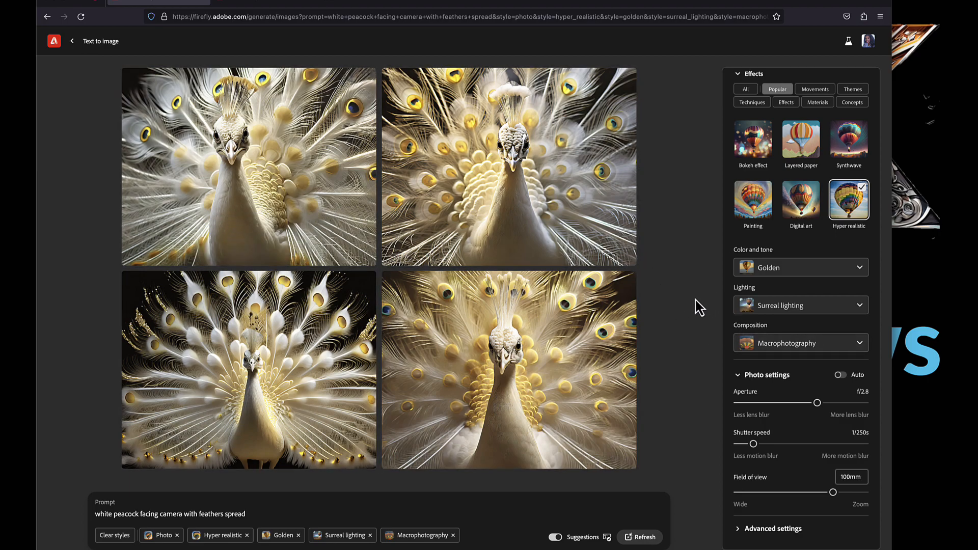
left_click(305, 194)
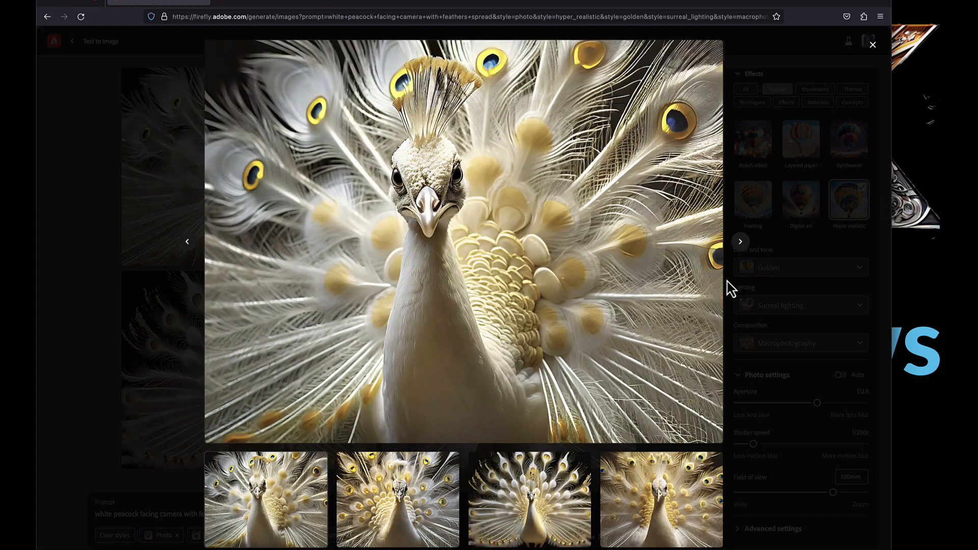
left_click(743, 242)
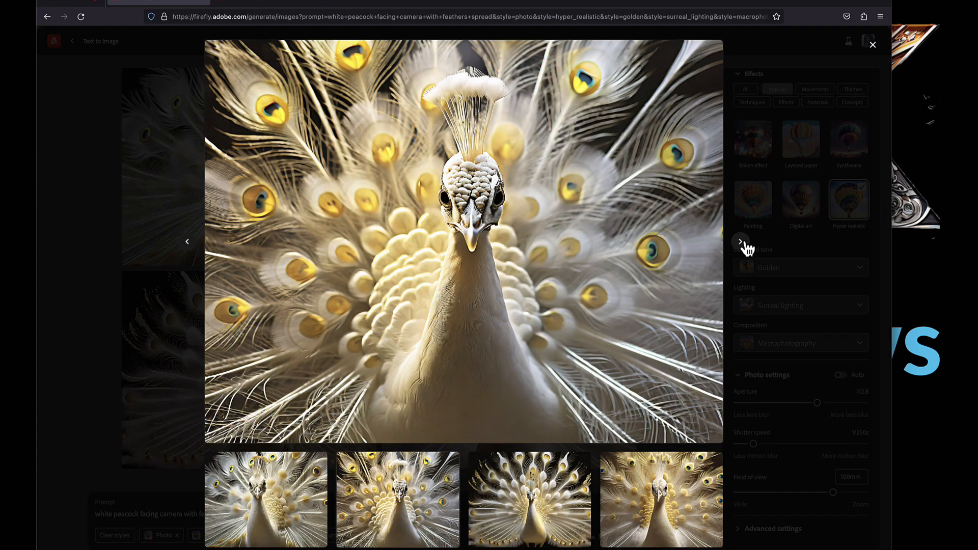
left_click(742, 242)
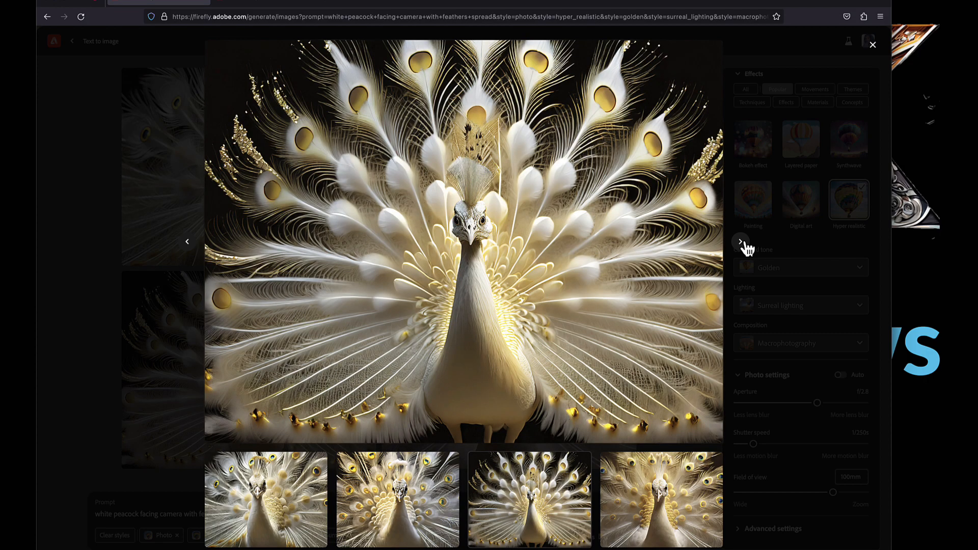
left_click(743, 242)
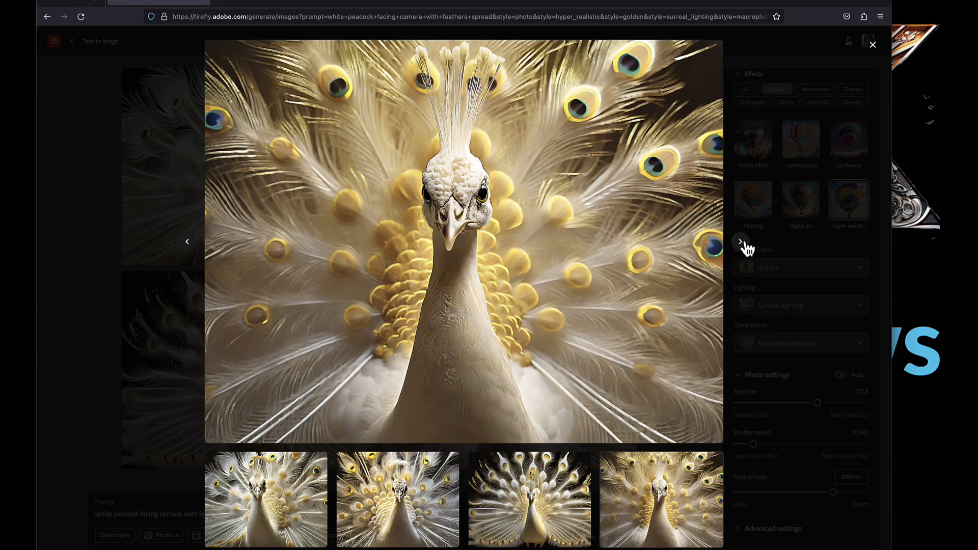
left_click(743, 242)
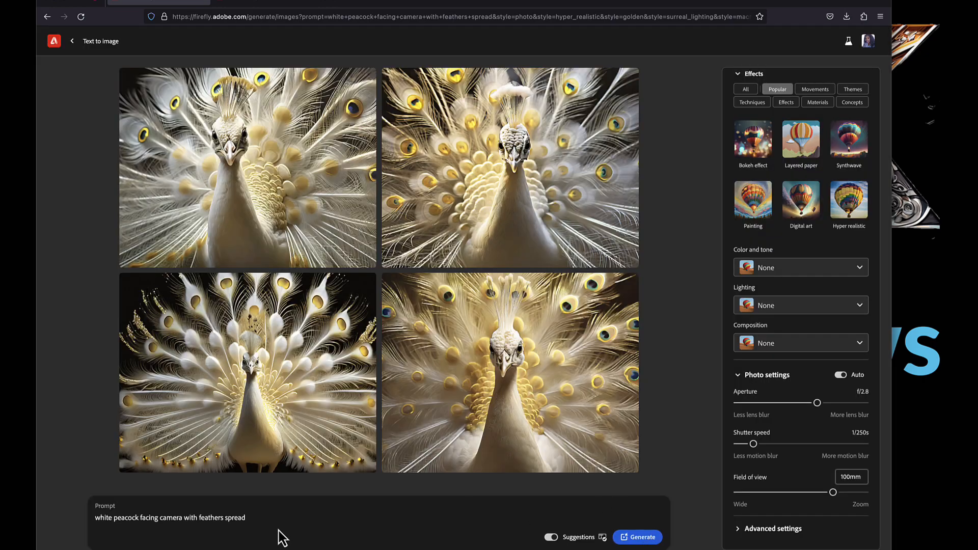
- Replace the prompt with "business man wearing blue suit with pink tie in" and complete it with the suggestion "a hotel; wedding day concept"
left_click_drag(255, 518, 90, 517)
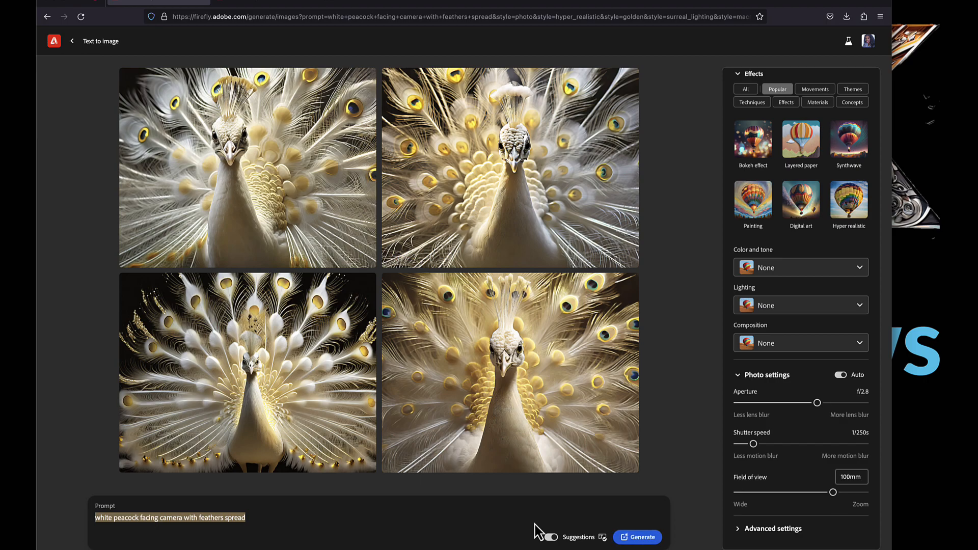
type("busi")
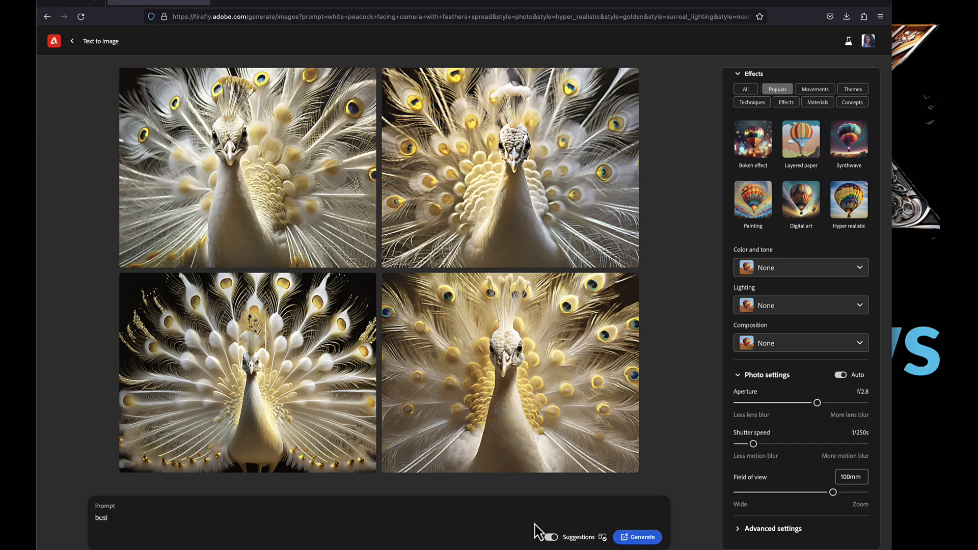
type("ness")
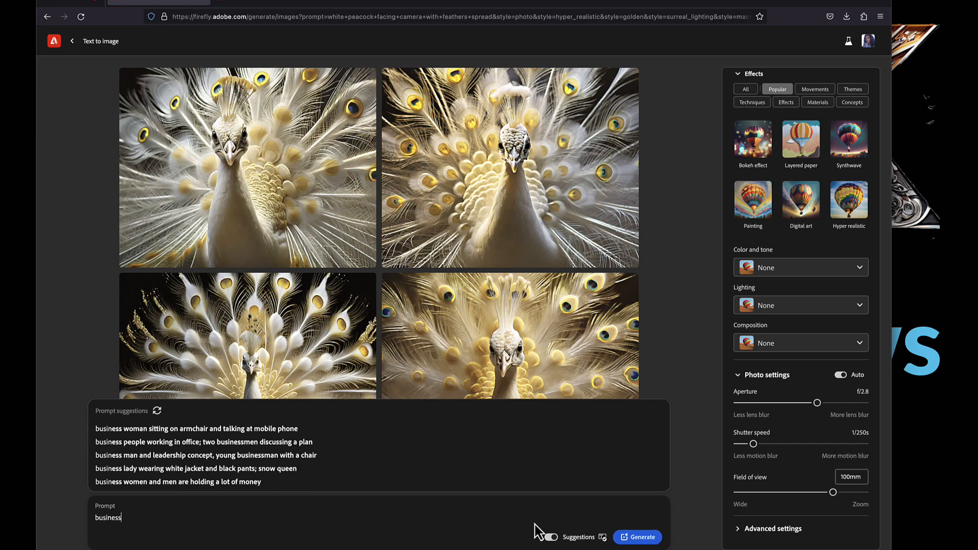
type(" man wearing blue suo")
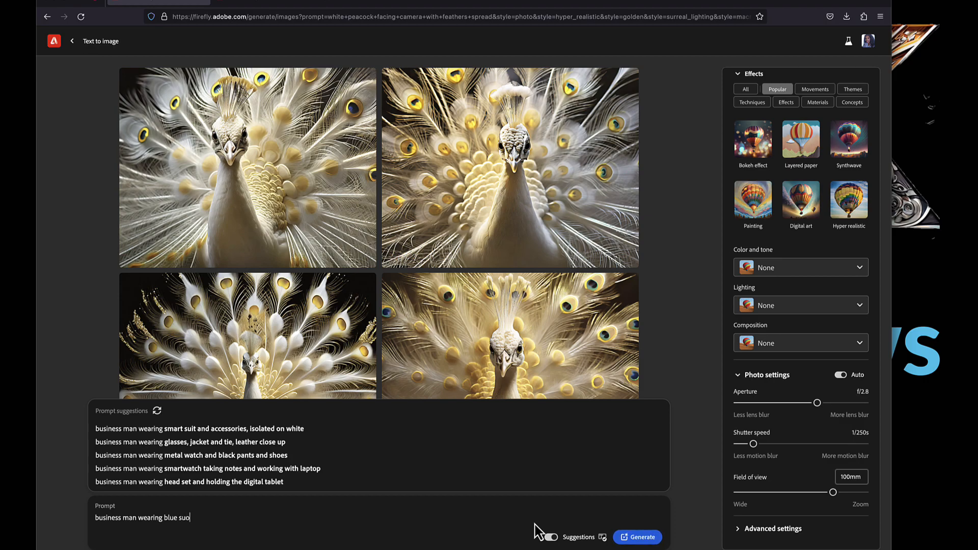
key("BackSpace")
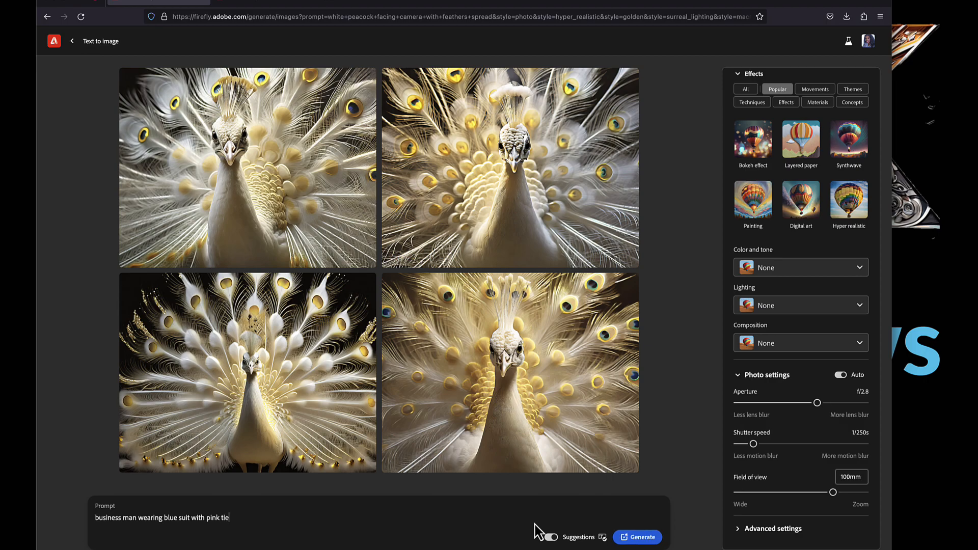
type("in")
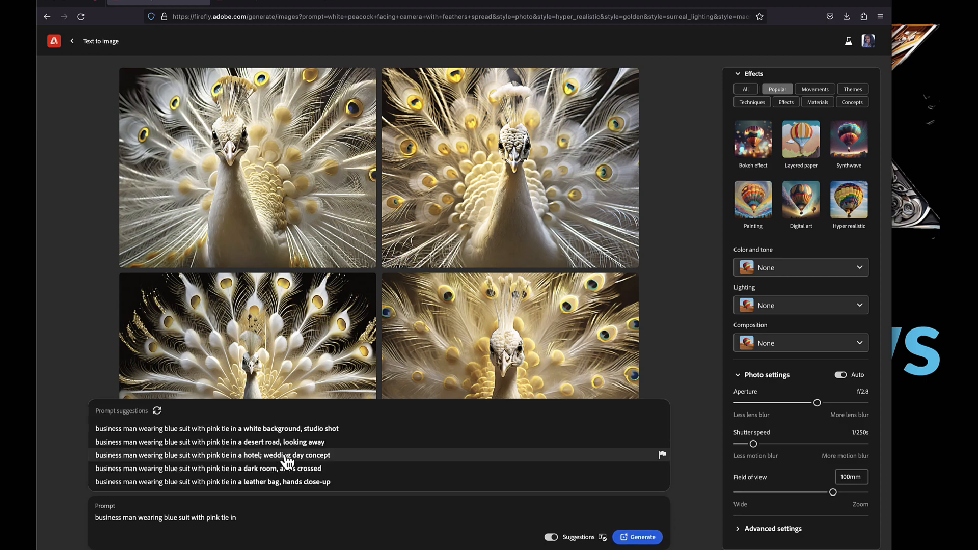
left_click(287, 457)
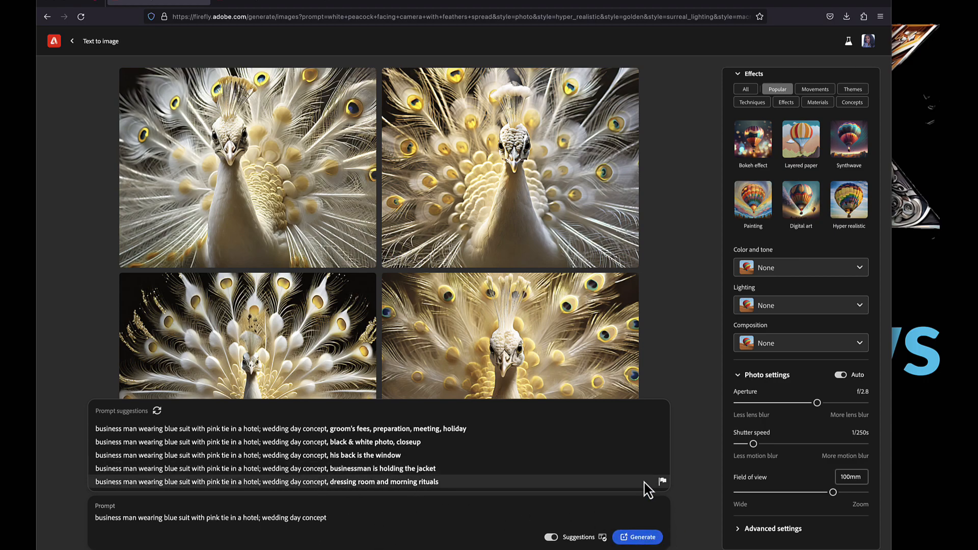
- Reduce the visual intensity to about the middle of its range and apply the Bokeh effect
scroll(782, 124, "up", 7)
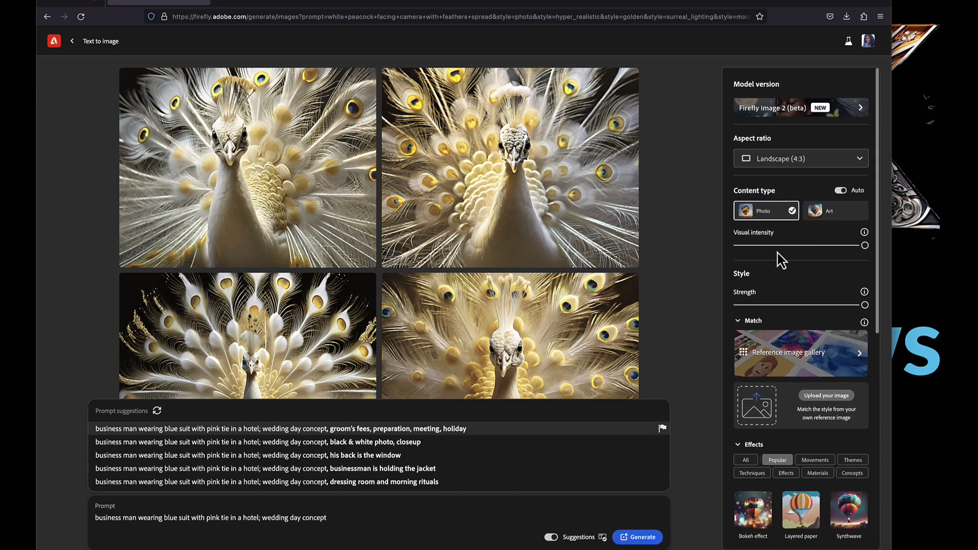
left_click_drag(865, 246, 789, 248)
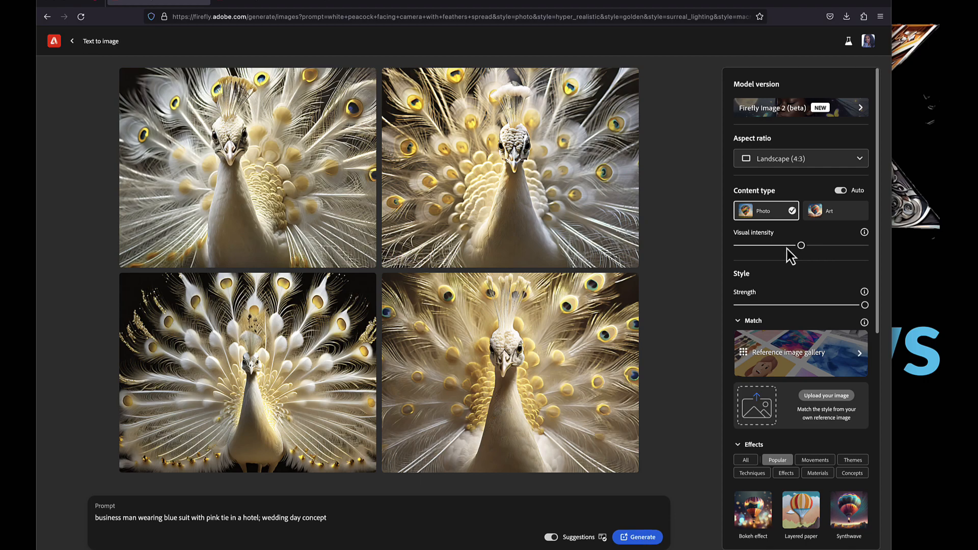
scroll(763, 176, "down", 6)
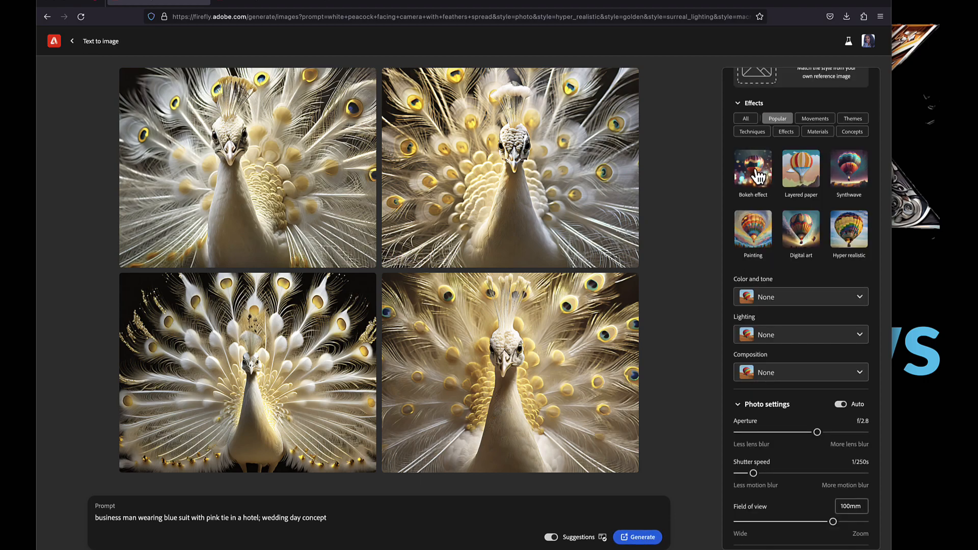
left_click(759, 176)
- Set the color and tone to Vibrant colors and the composition to Closeup
left_click(830, 305)
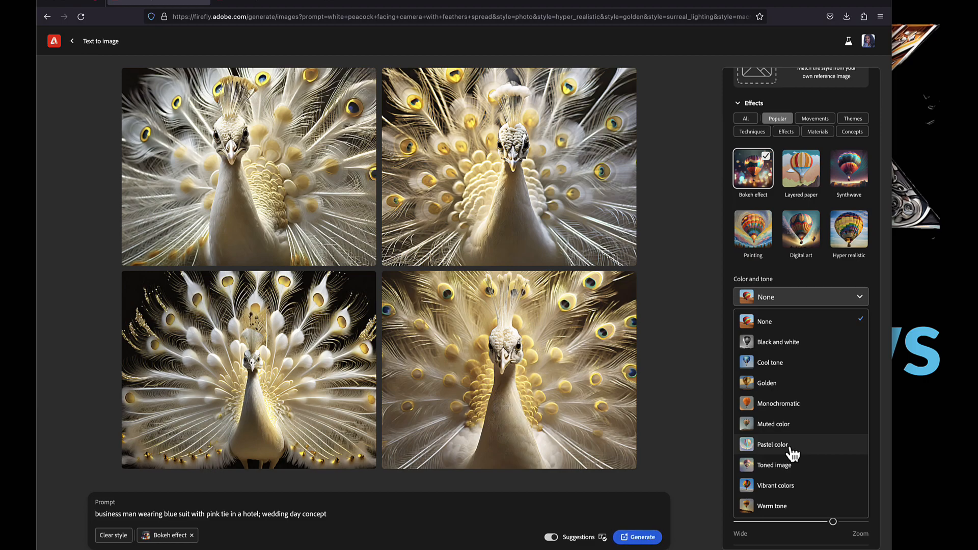
left_click(779, 487)
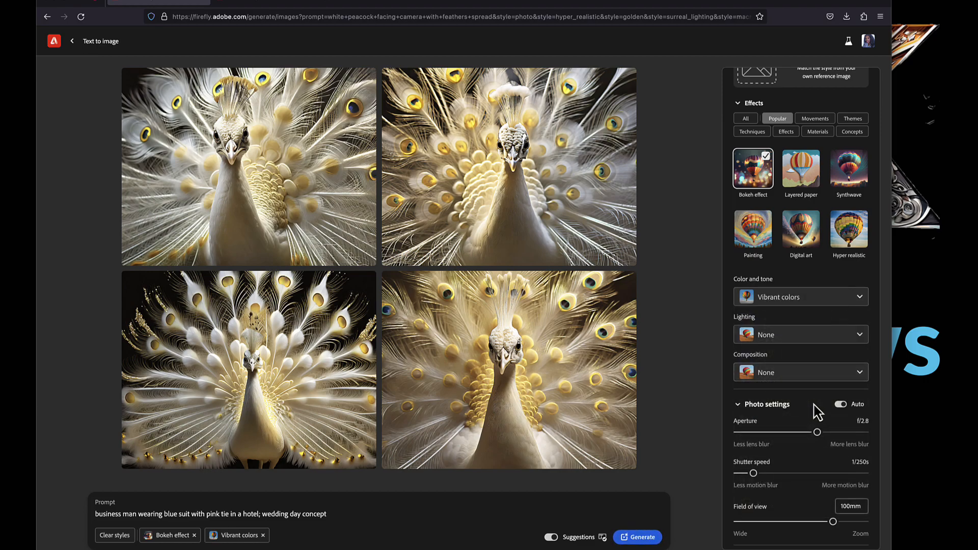
left_click(828, 374)
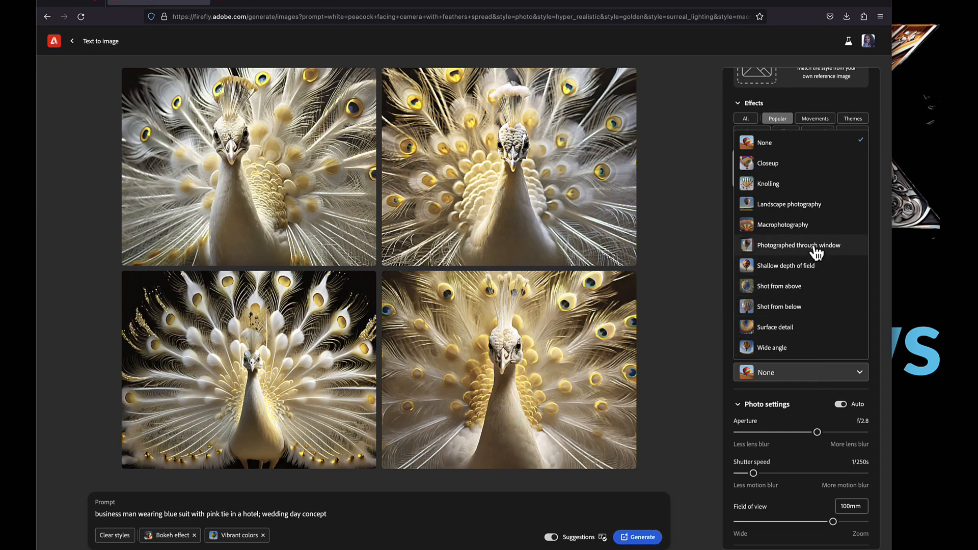
left_click(776, 164)
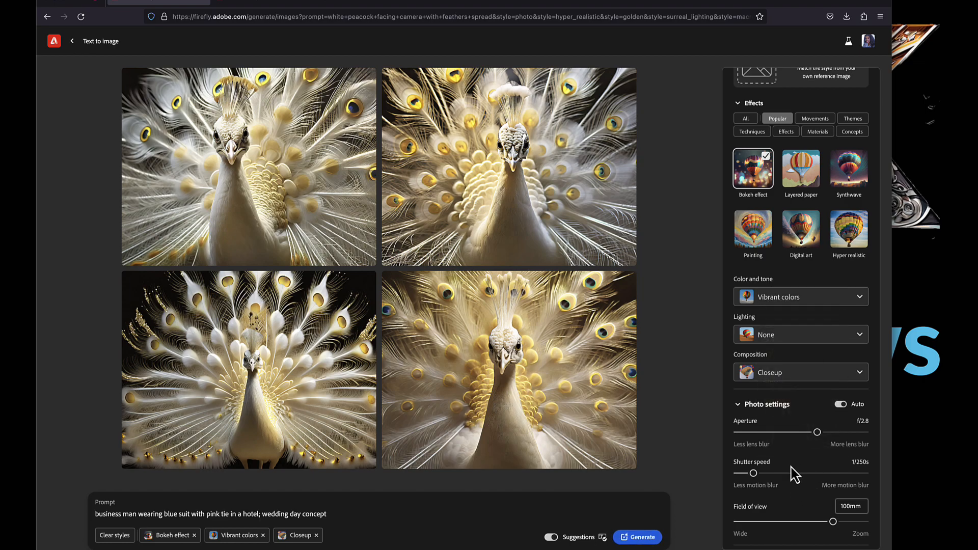
- Set the photo aperture to f/2 and the field of view to 80mm, and generate the businessman images
left_click_drag(817, 432, 831, 432)
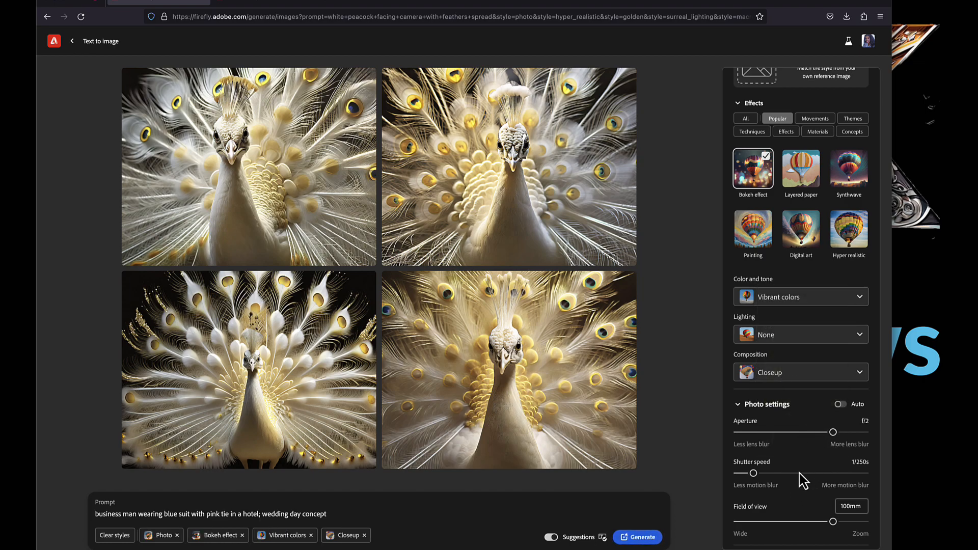
scroll(801, 472, "down", 1)
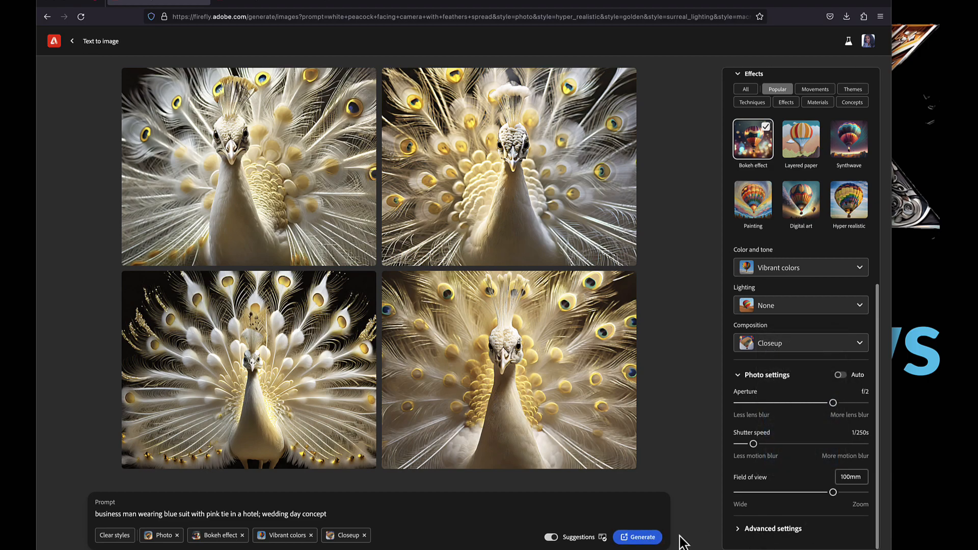
left_click_drag(832, 493, 818, 494)
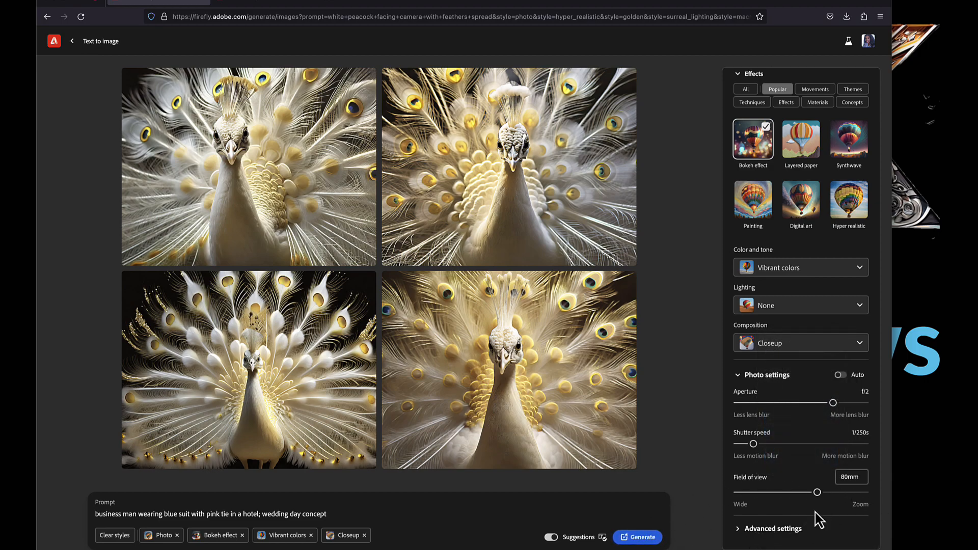
left_click(636, 541)
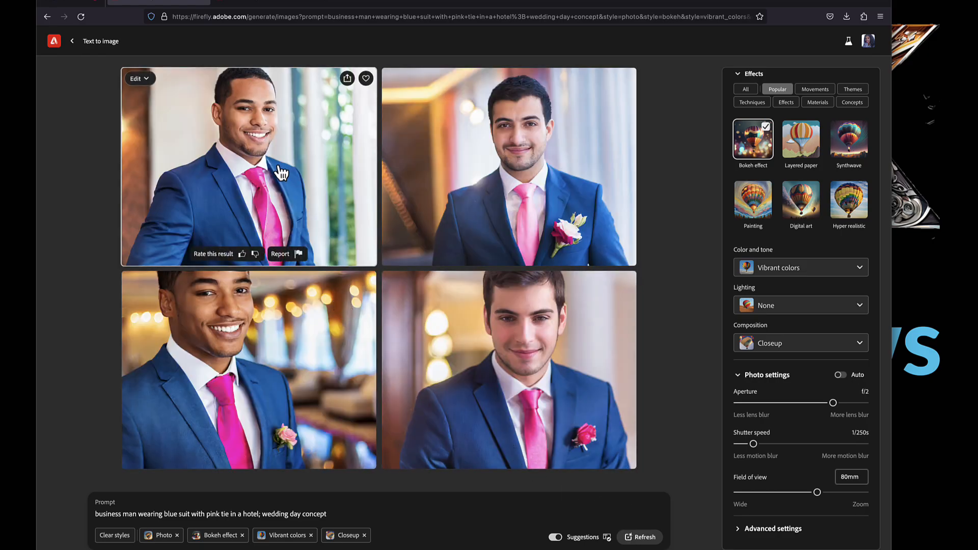
- View the generated businessman images enlarged one after another
left_click(292, 182)
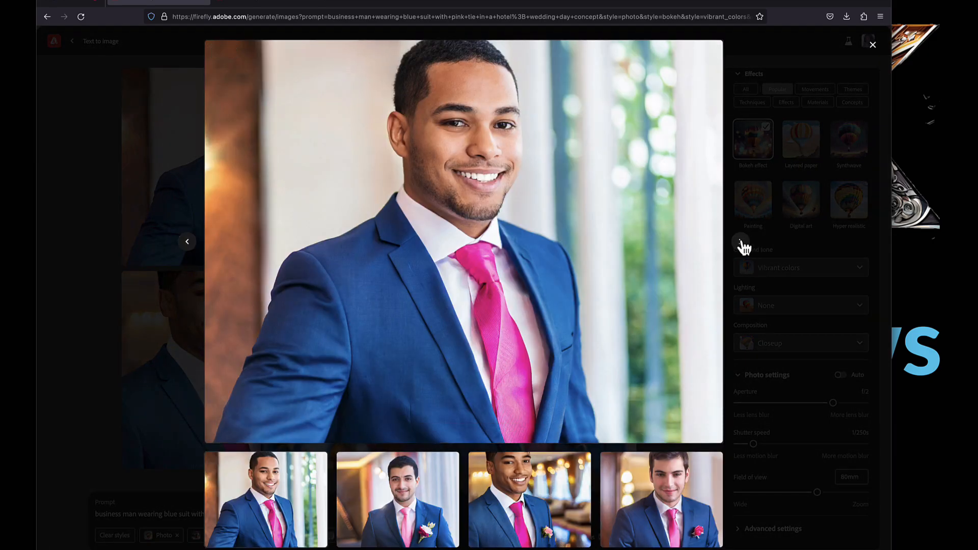
left_click(741, 245)
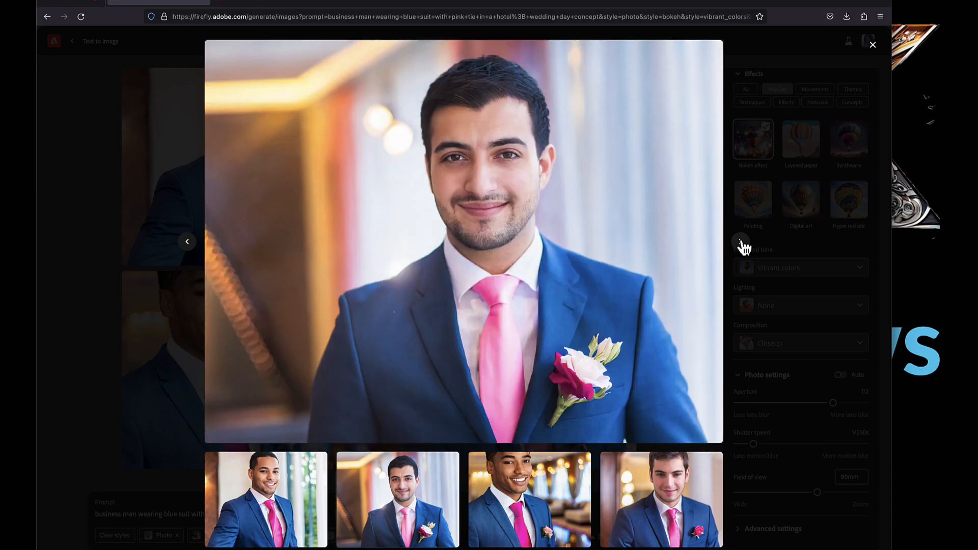
left_click(742, 244)
left_click(742, 245)
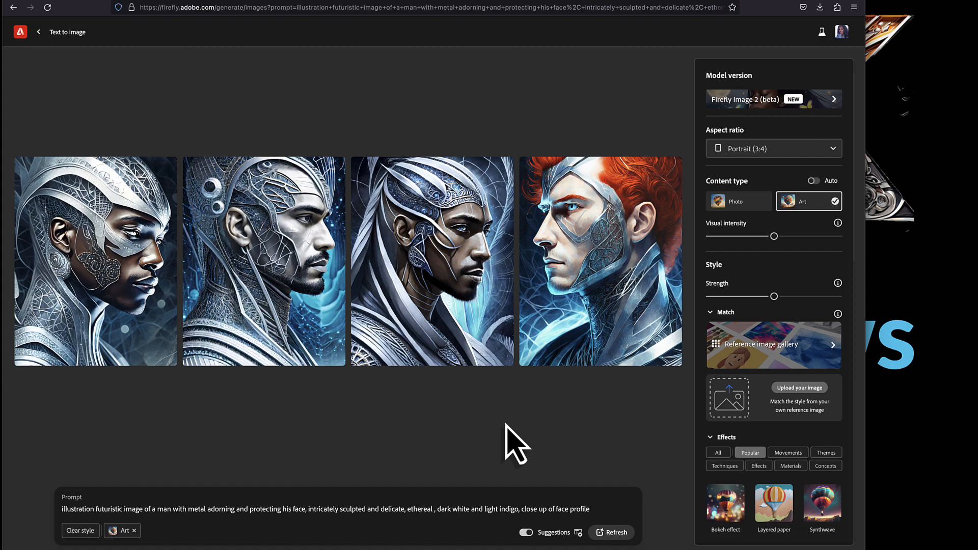
- Upload after_vince.jpg as the style reference for the futuristic metal-adorned man prompt, accept the upload terms, and generate new images
left_click(804, 389)
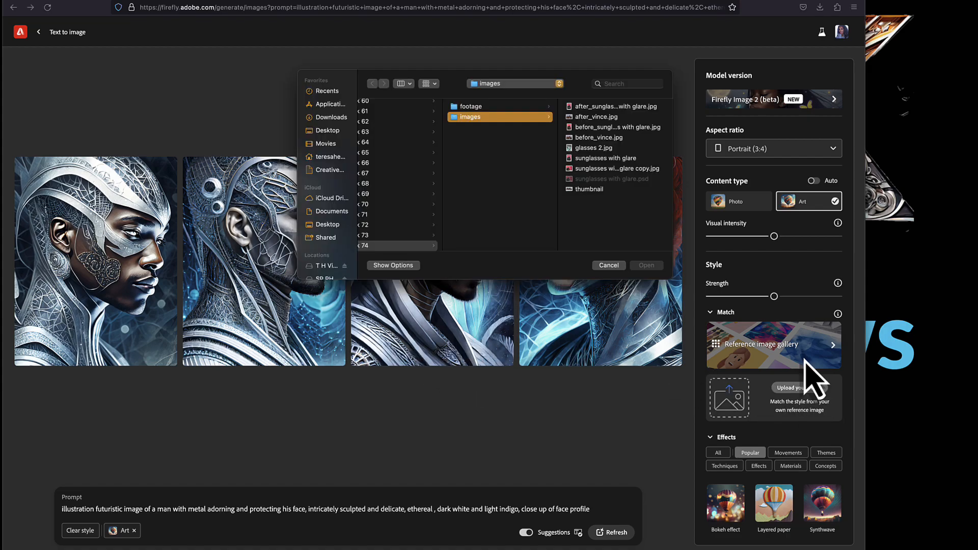
left_click(594, 117)
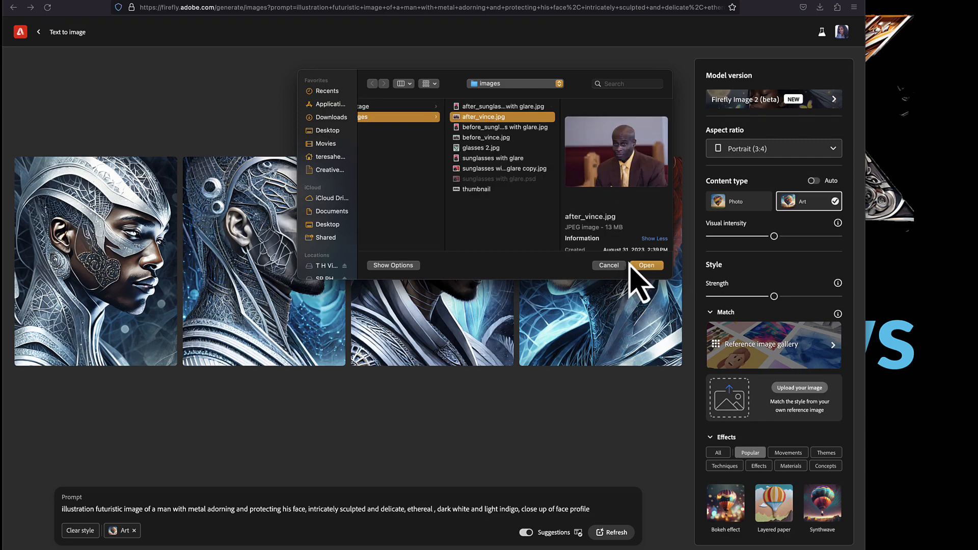
left_click(646, 266)
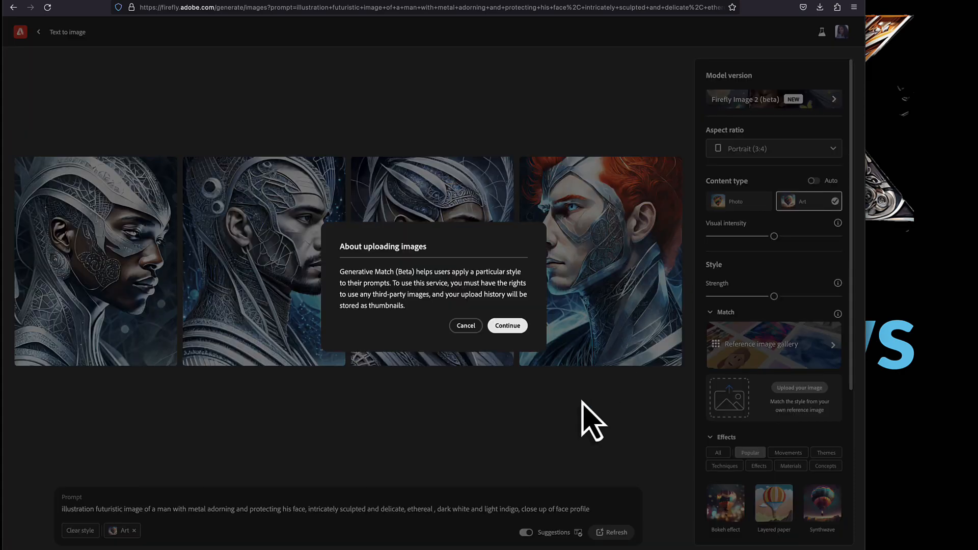
left_click(507, 326)
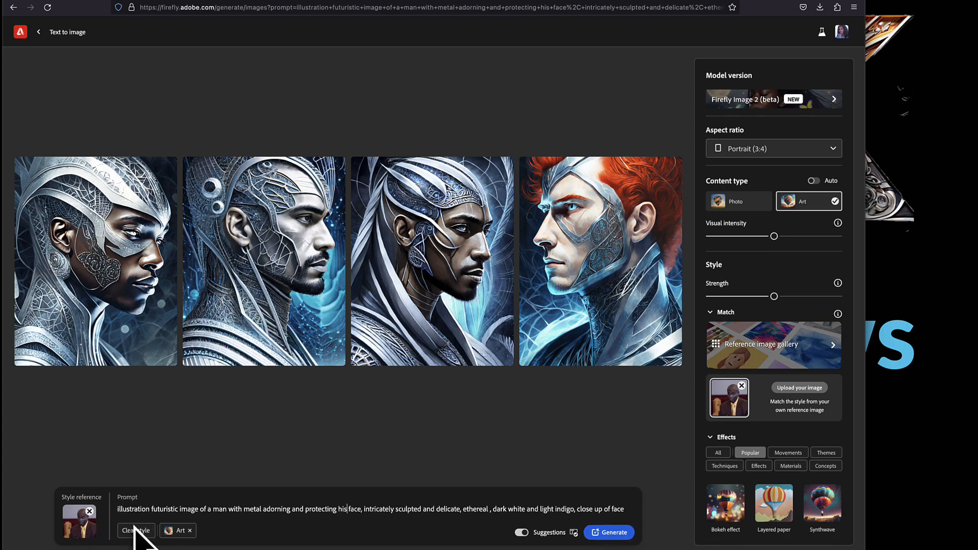
left_click(614, 533)
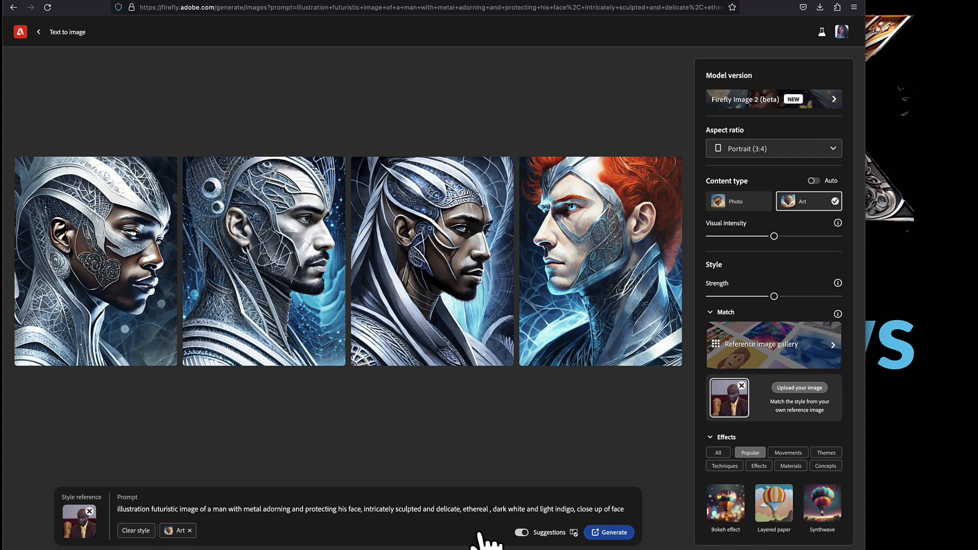